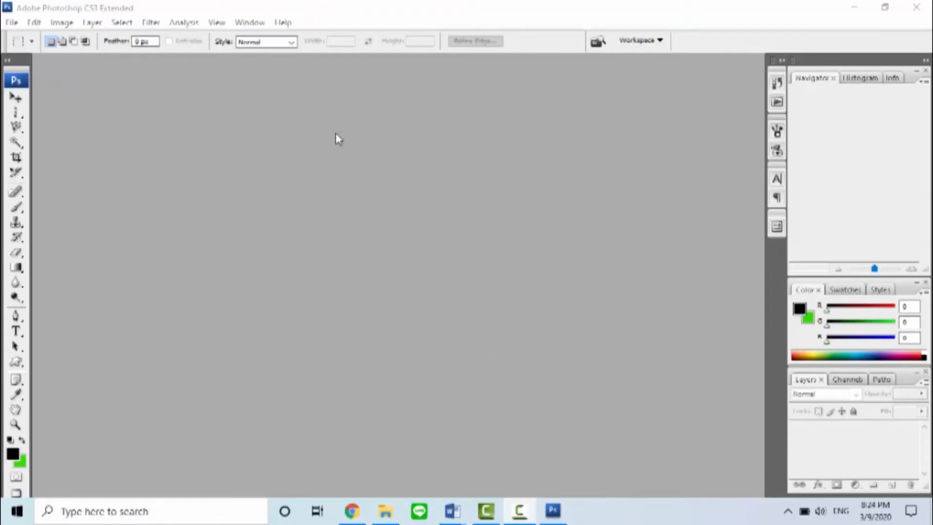
Step: Toggle the Layers panel off and back on
{"action": "left_click", "coordinate": [250, 23]}
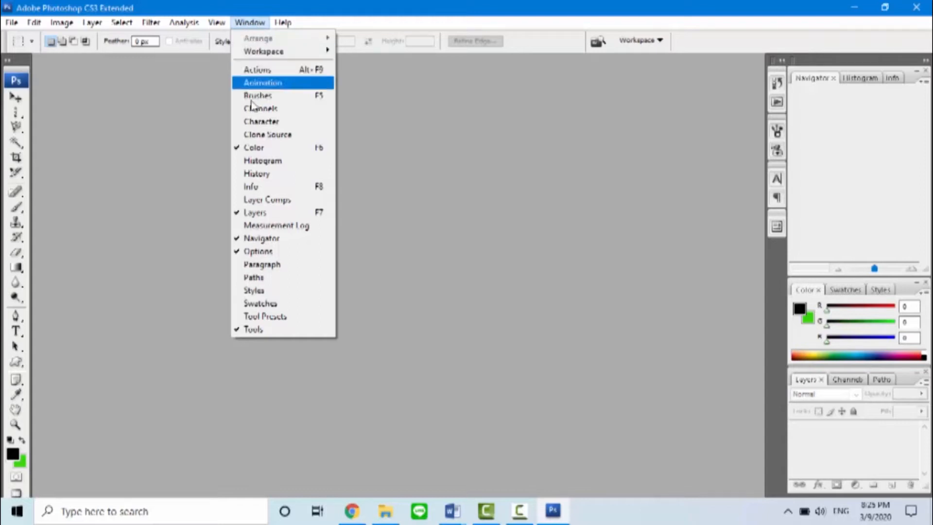
{"action": "left_click", "coordinate": [252, 219]}
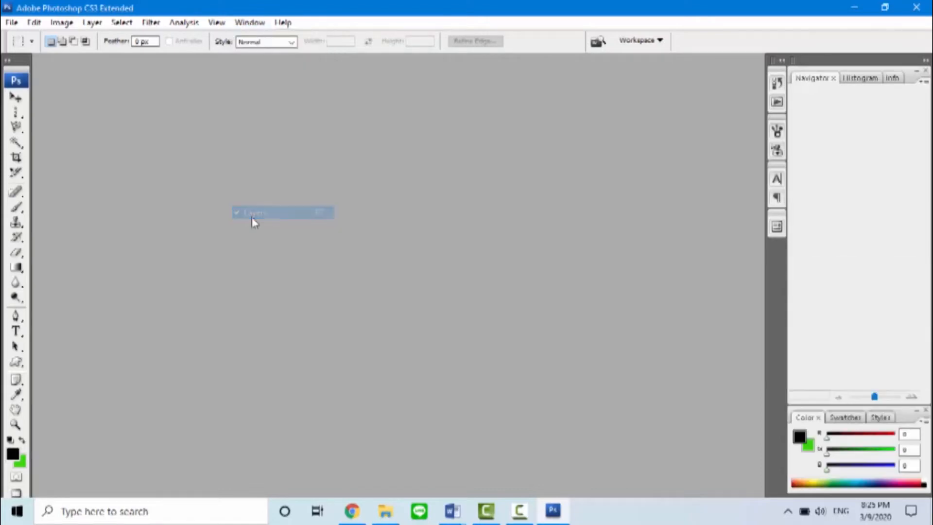
{"action": "left_click", "coordinate": [251, 27]}
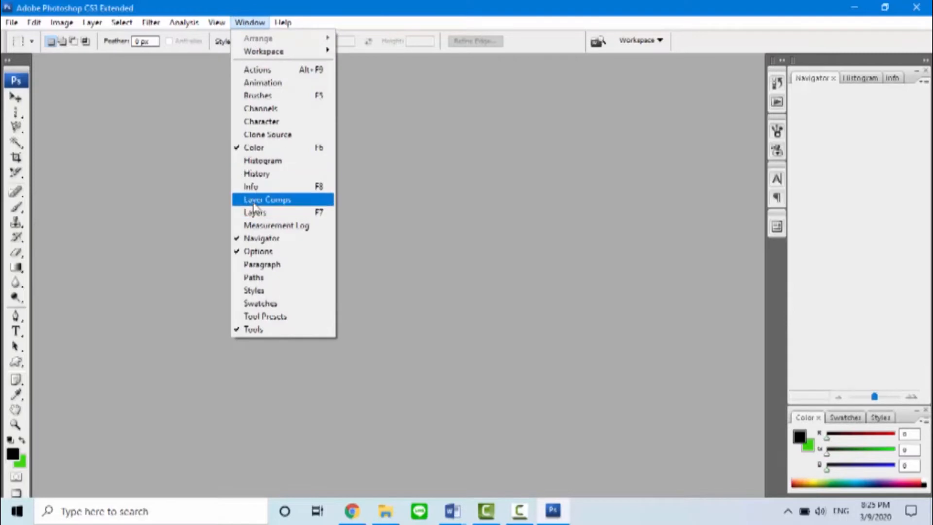
{"action": "left_click", "coordinate": [255, 217]}
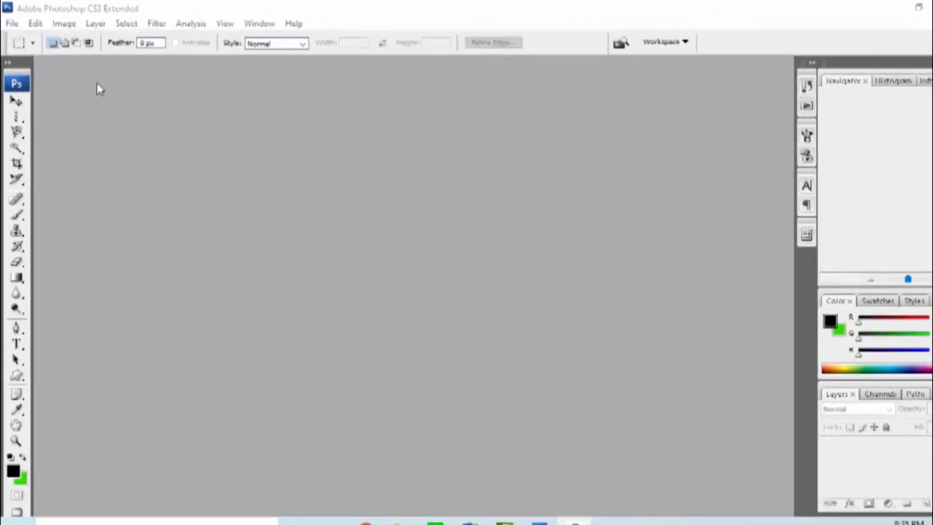
Step: Create a new document using the Default Photoshop Size preset
{"action": "left_click", "coordinate": [28, 39]}
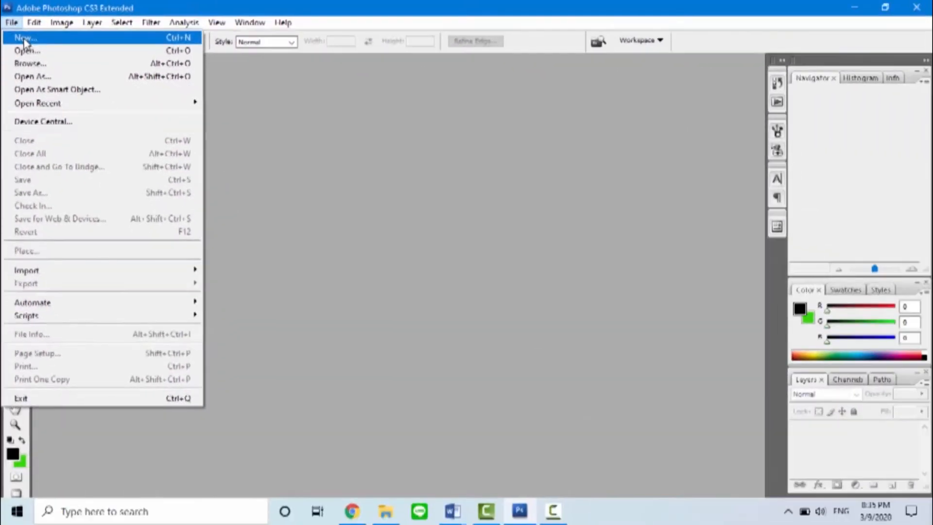
{"action": "left_click", "coordinate": [24, 39]}
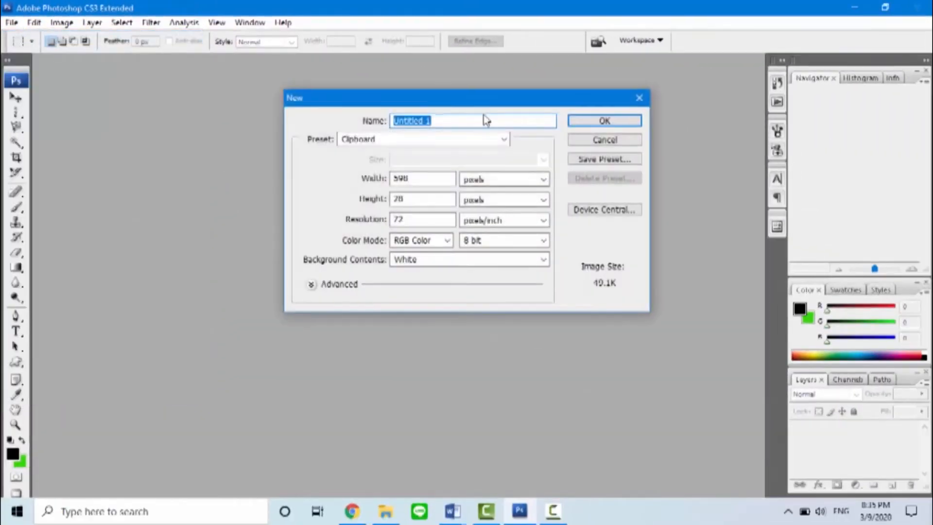
{"action": "left_click", "coordinate": [504, 141]}
{"action": "left_click", "coordinate": [504, 141]}
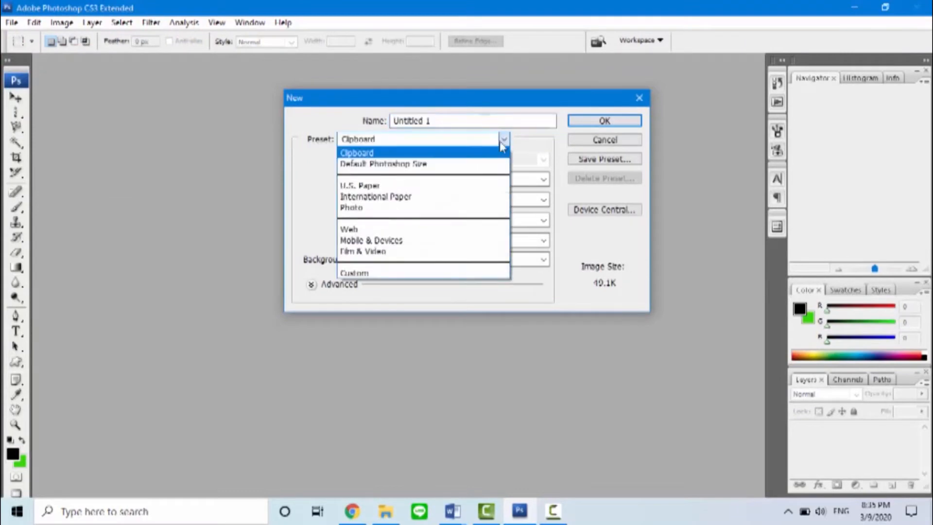
{"action": "left_click", "coordinate": [464, 164]}
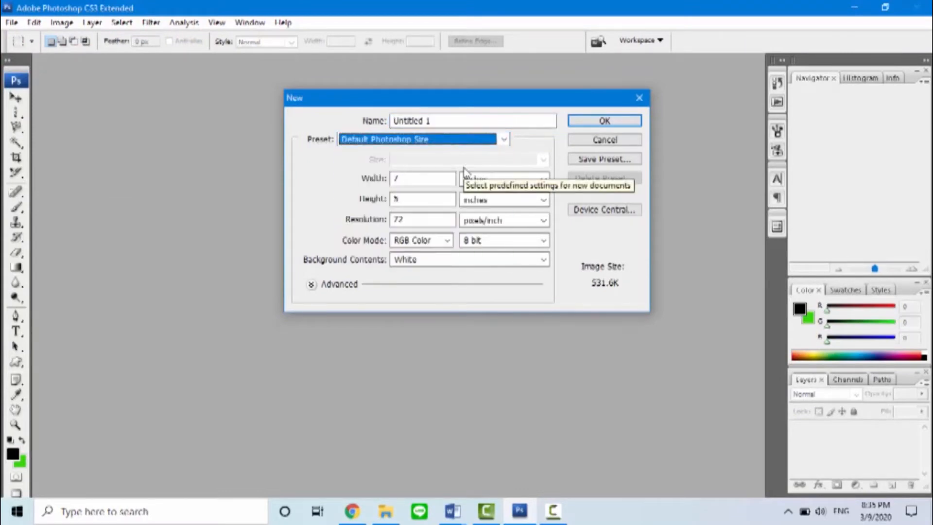
{"action": "left_click", "coordinate": [575, 125]}
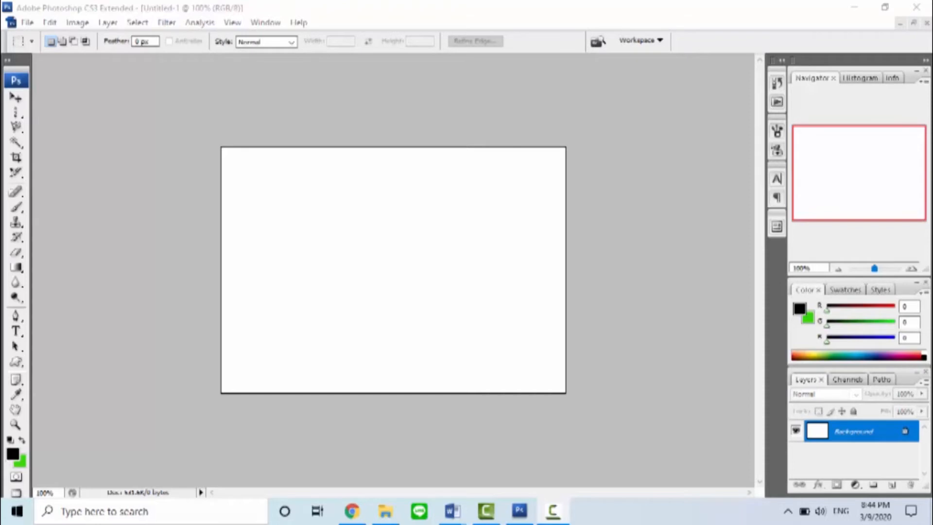
Step: Convert the locked background into a regular editable layer named Layer 0
{"action": "left_click", "coordinate": [904, 436]}
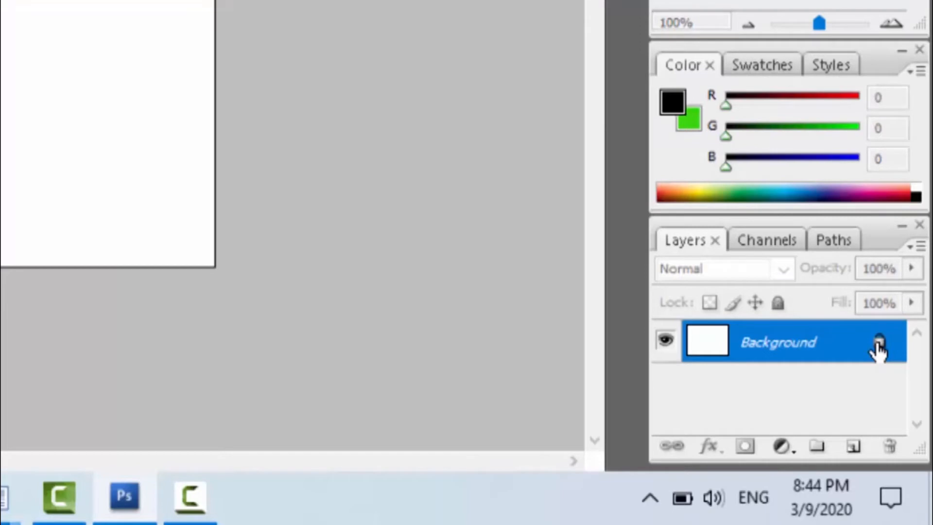
{"action": "double_click", "coordinate": [879, 349]}
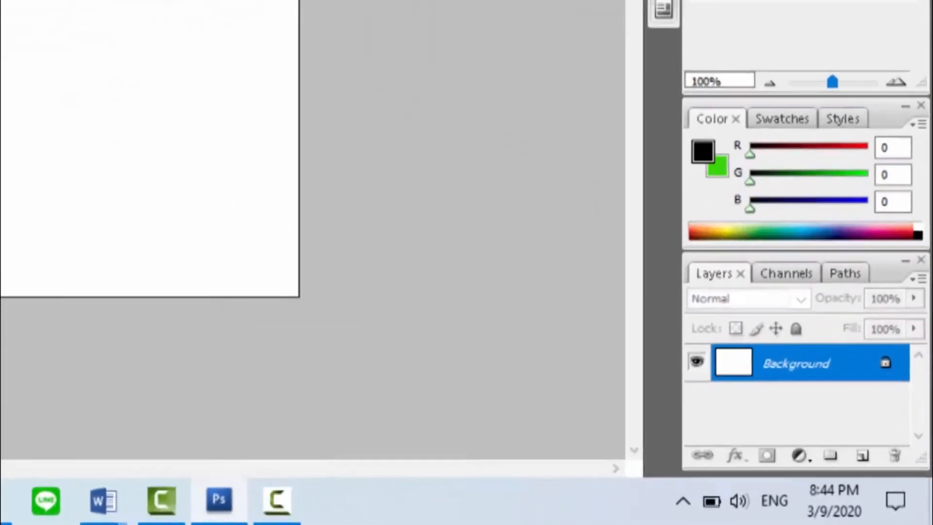
{"action": "left_click", "coordinate": [597, 164]}
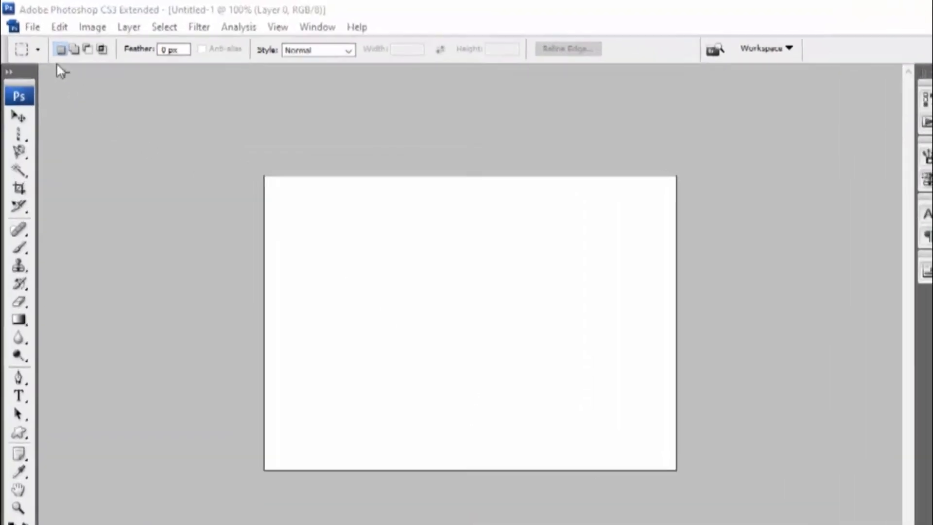
Step: Open the image 43517782_303 from the Downloads folder
{"action": "left_click", "coordinate": [34, 27]}
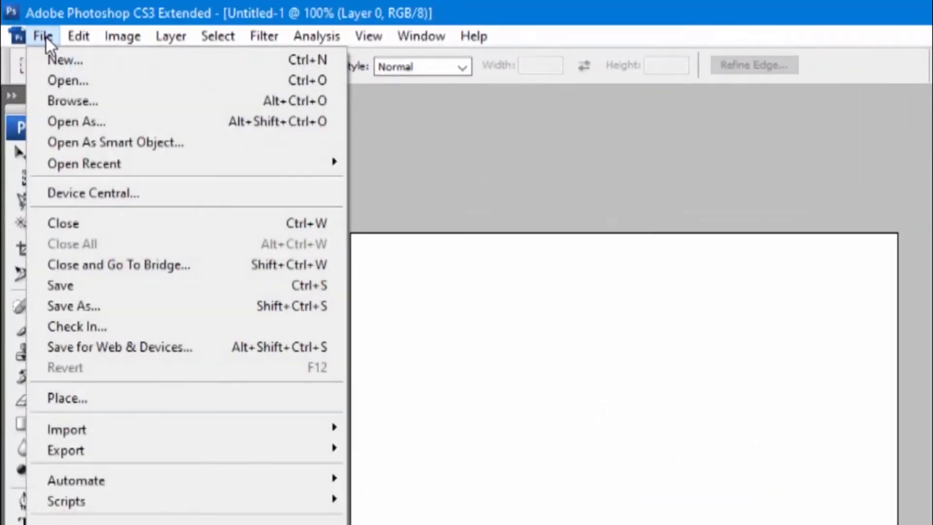
{"action": "left_click", "coordinate": [60, 79]}
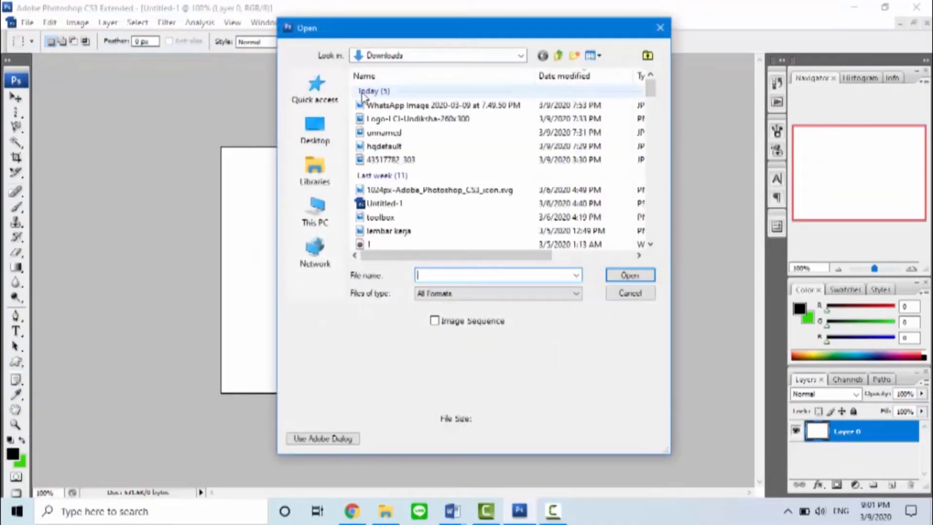
{"action": "left_click", "coordinate": [410, 164]}
{"action": "left_click", "coordinate": [623, 276]}
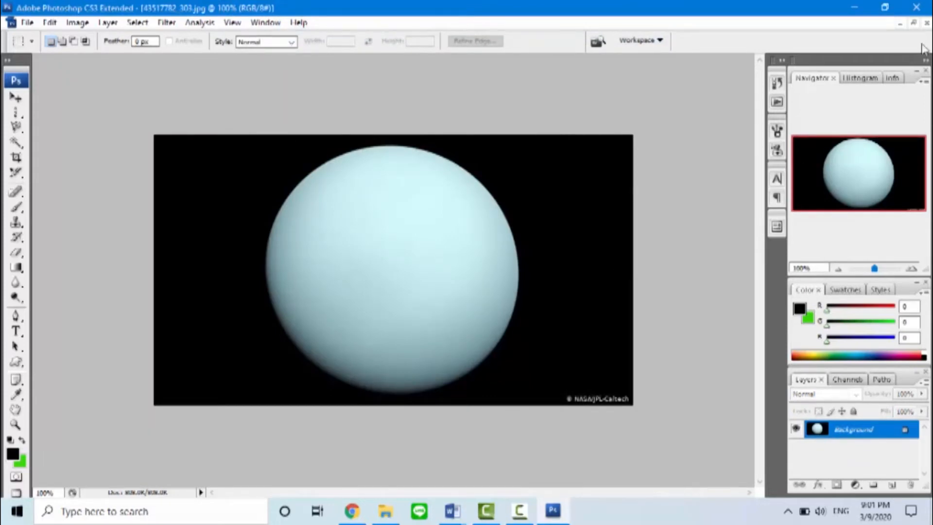
Step: Drag the Uranus image from its document into the Untitled-1 document as a new layer
{"action": "left_click", "coordinate": [914, 25]}
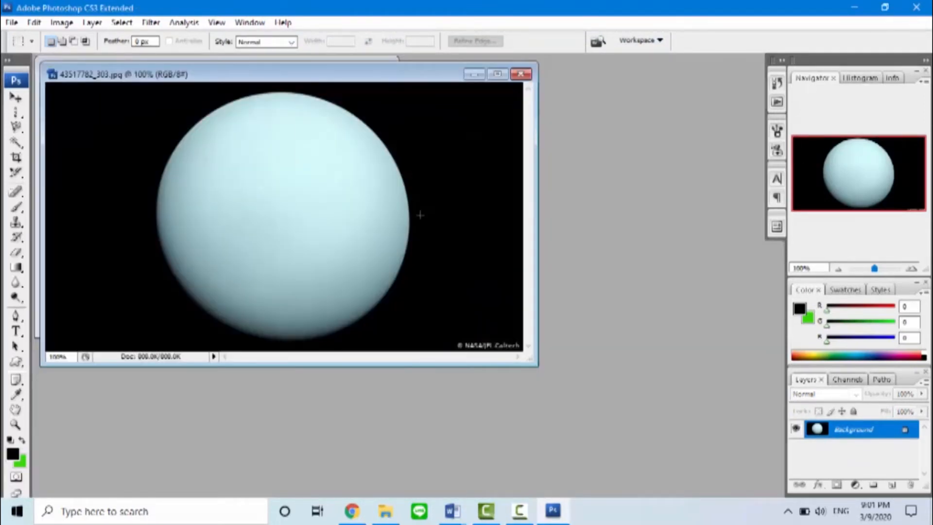
{"action": "left_click_drag", "start_coordinate": [363, 75], "coordinate": [603, 143]}
{"action": "left_click", "coordinate": [14, 99]}
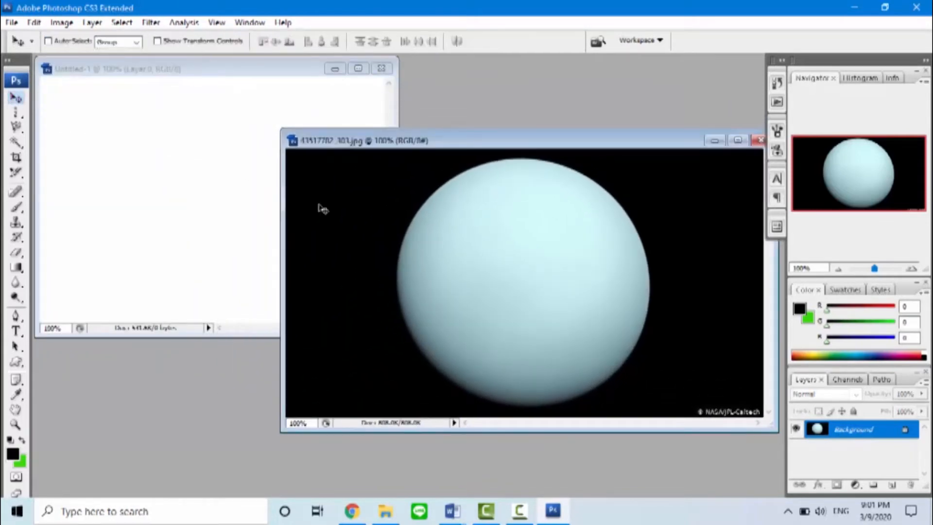
{"action": "left_click_drag", "start_coordinate": [241, 207], "coordinate": [161, 192]}
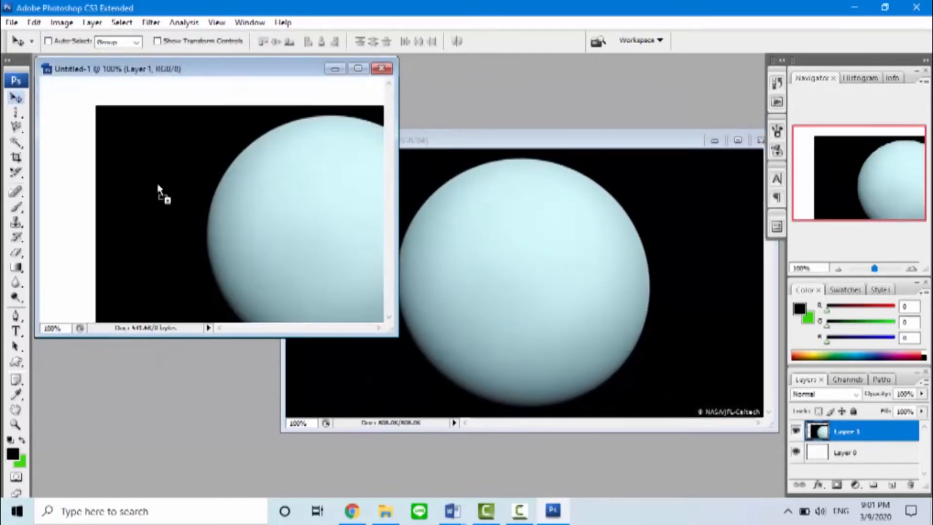
{"action": "left_click", "coordinate": [361, 71]}
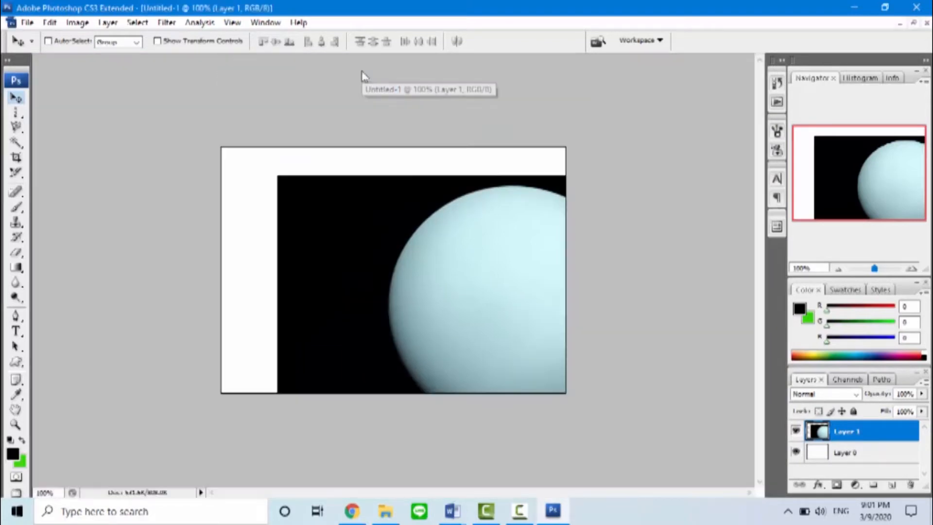
Step: Reposition the planet layer and free-transform it to about 83% width and 91% height, filling the canvas
{"action": "left_click_drag", "start_coordinate": [395, 226], "coordinate": [279, 189]}
{"action": "left_click_drag", "start_coordinate": [356, 249], "coordinate": [349, 239]}
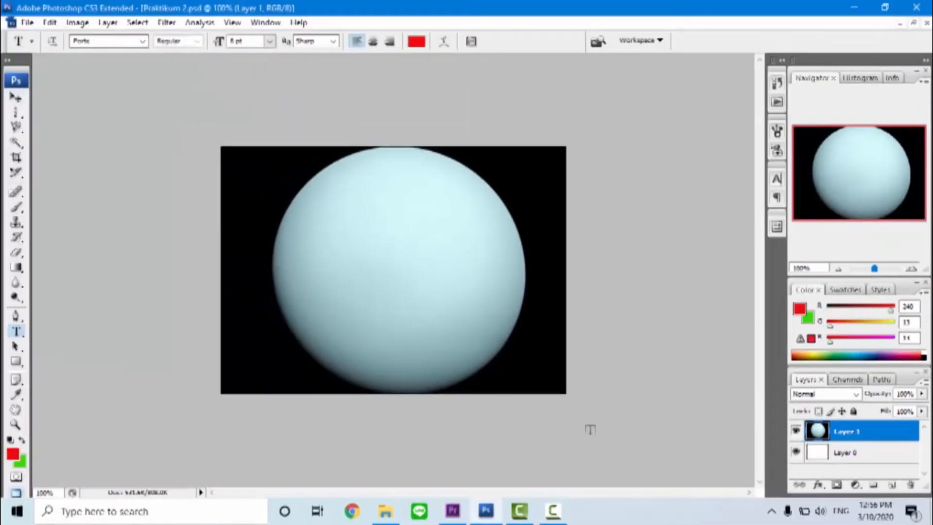
{"action": "left_click", "coordinate": [15, 100]}
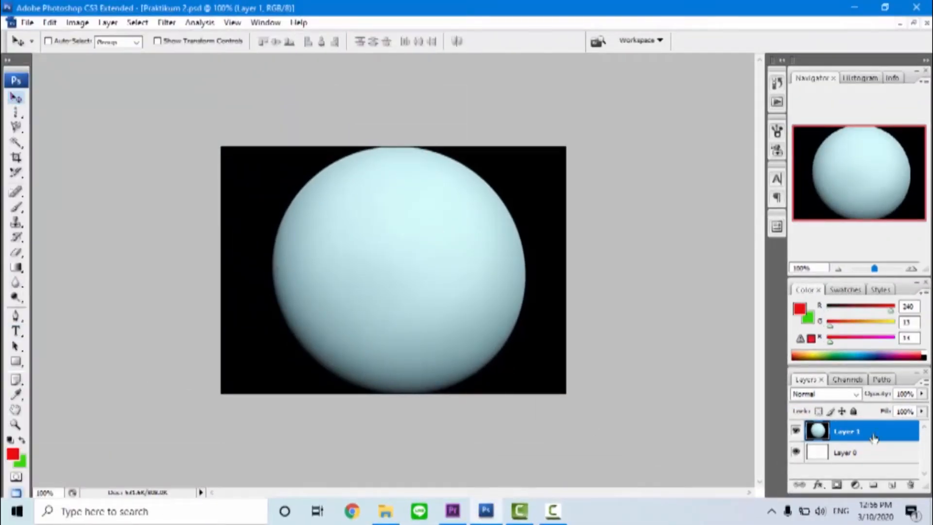
{"action": "key", "text": "ctrl+t"}
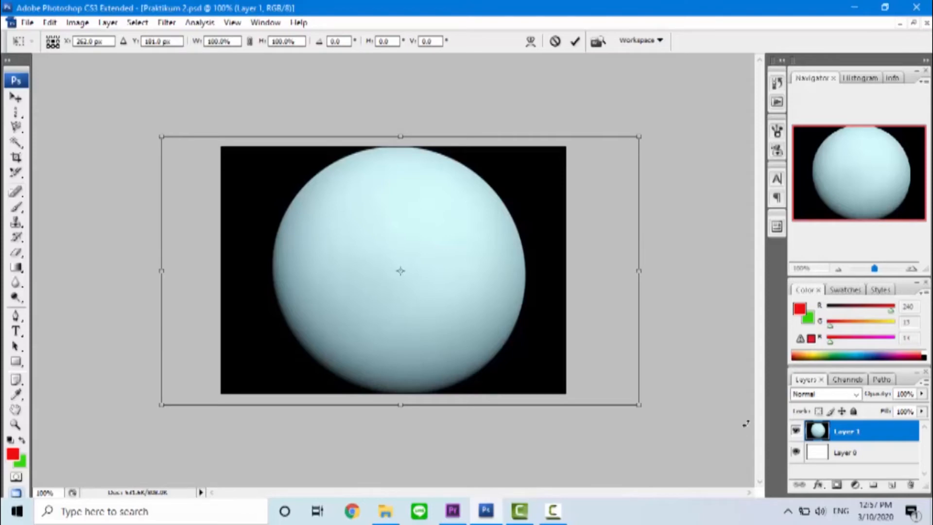
{"action": "left_click_drag", "start_coordinate": [639, 138], "coordinate": [523, 181]}
{"action": "left_click_drag", "start_coordinate": [443, 225], "coordinate": [507, 203]}
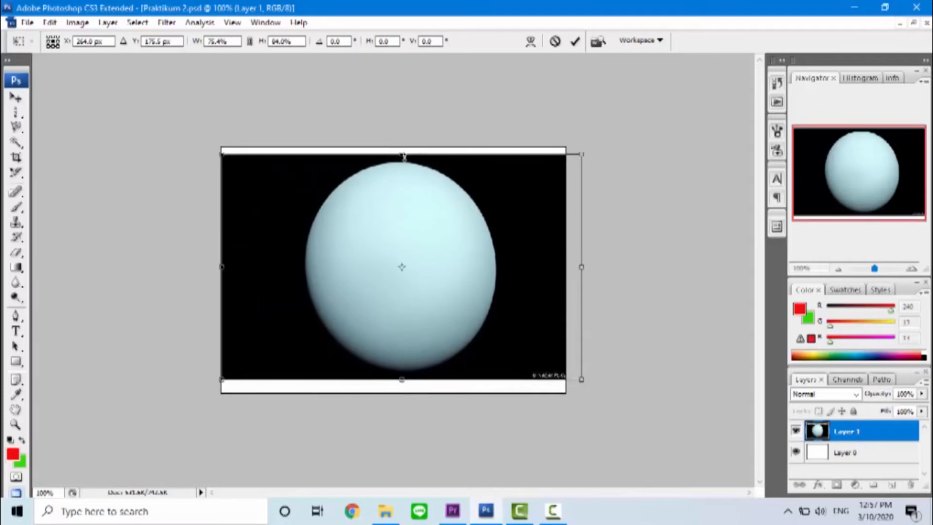
{"action": "left_click_drag", "start_coordinate": [401, 154], "coordinate": [402, 146]}
{"action": "left_click_drag", "start_coordinate": [401, 379], "coordinate": [401, 392]}
{"action": "left_click_drag", "start_coordinate": [222, 270], "coordinate": [183, 270]}
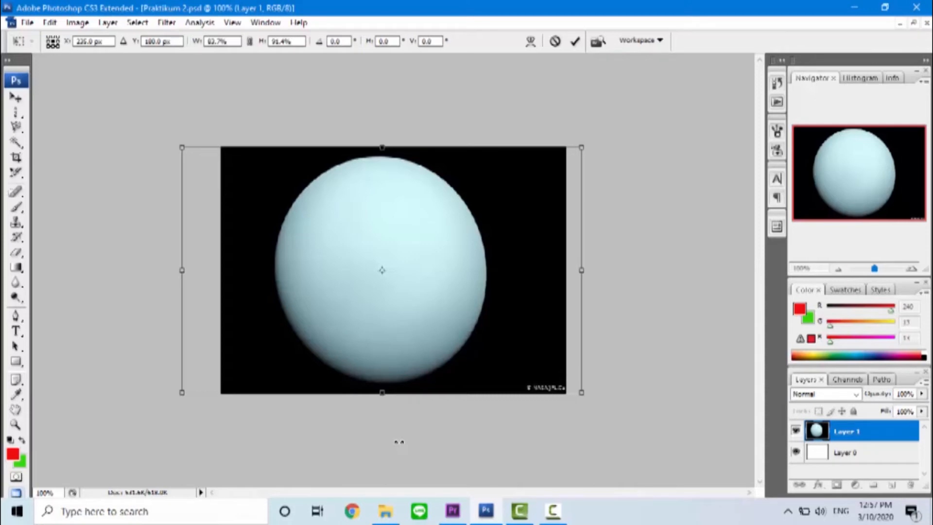
{"action": "key", "text": "Return"}
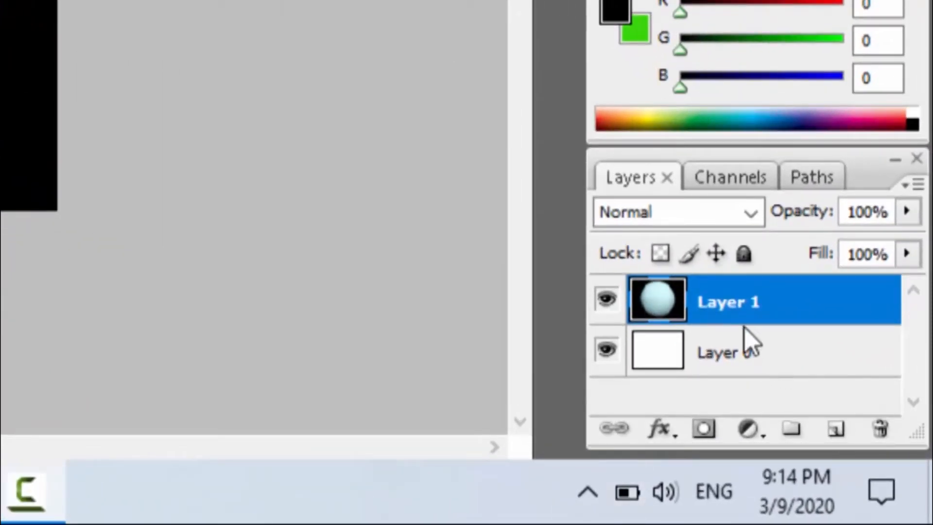
Step: Rename the image layer to Planet and add a new empty layer above it
{"action": "double_click", "coordinate": [725, 304]}
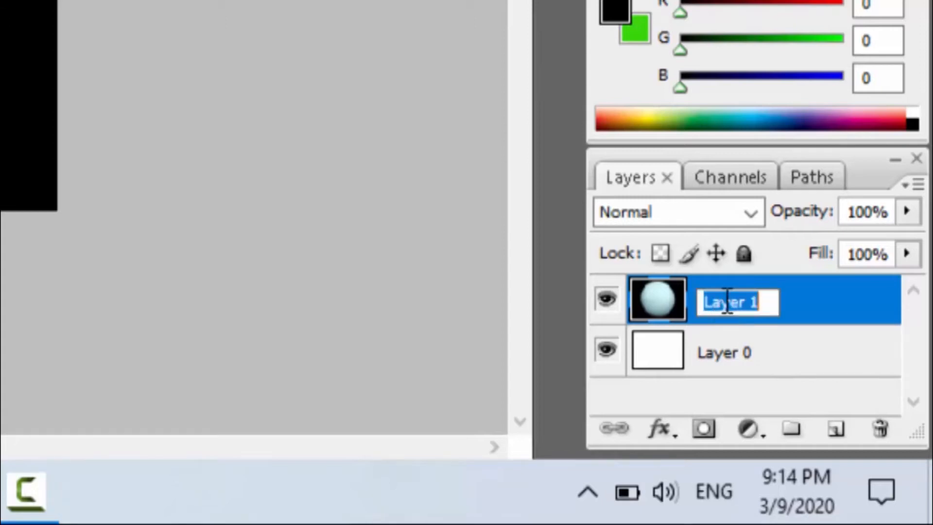
{"action": "type", "text": "Pa"}
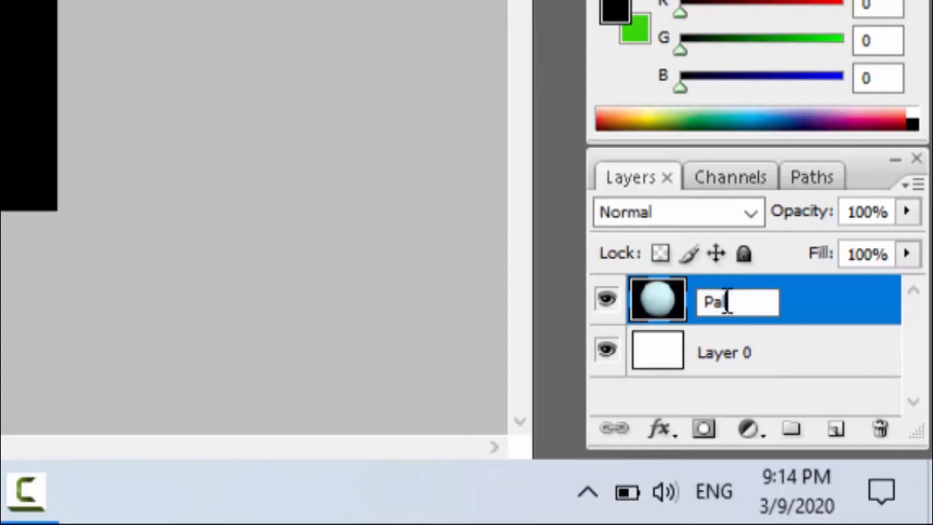
{"action": "key", "text": "BackSpace"}
{"action": "type", "text": "lanet"}
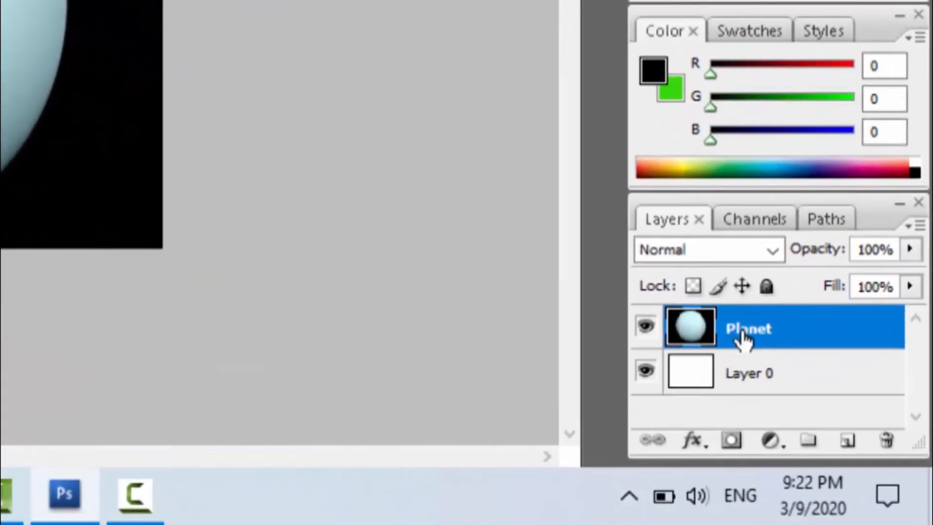
{"action": "left_click", "coordinate": [846, 443]}
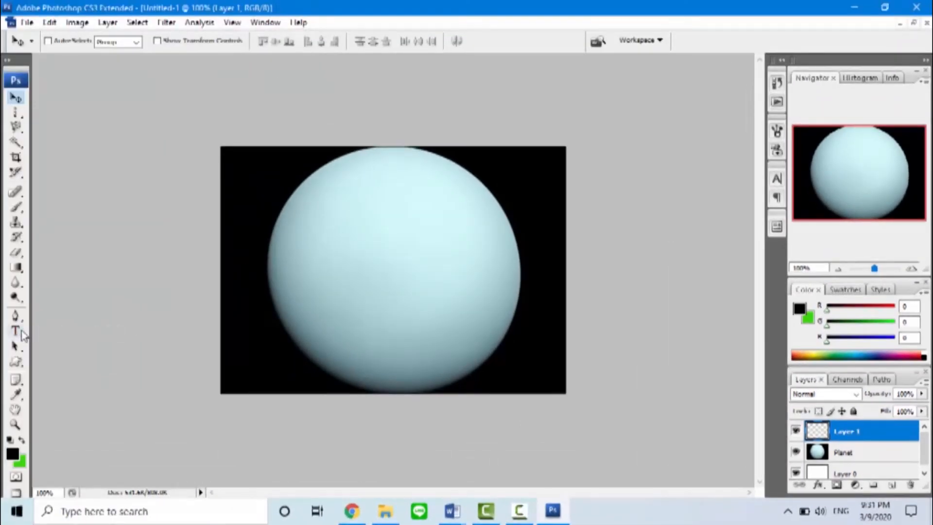
Step: Add the text "Planet Uranus" at the centre of the planet with the Horizontal Type Tool
{"action": "left_click", "coordinate": [22, 331]}
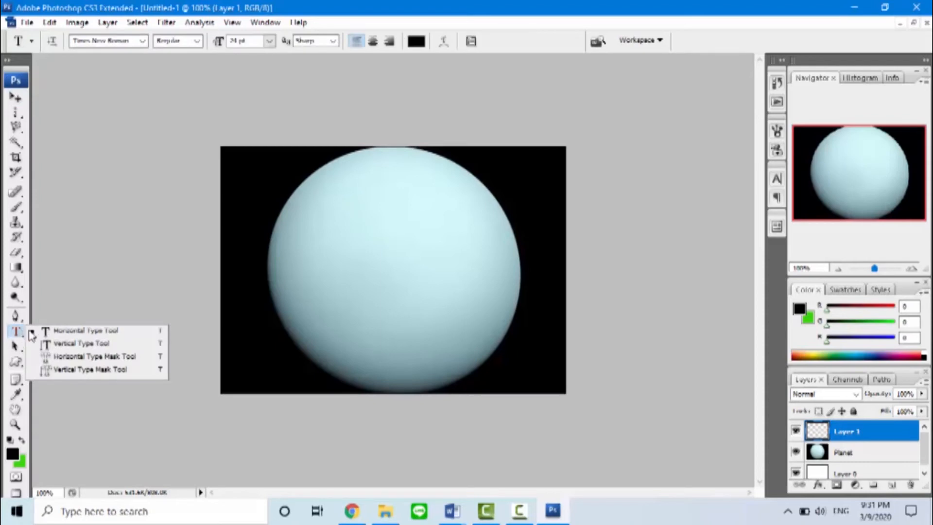
{"action": "left_click", "coordinate": [70, 334]}
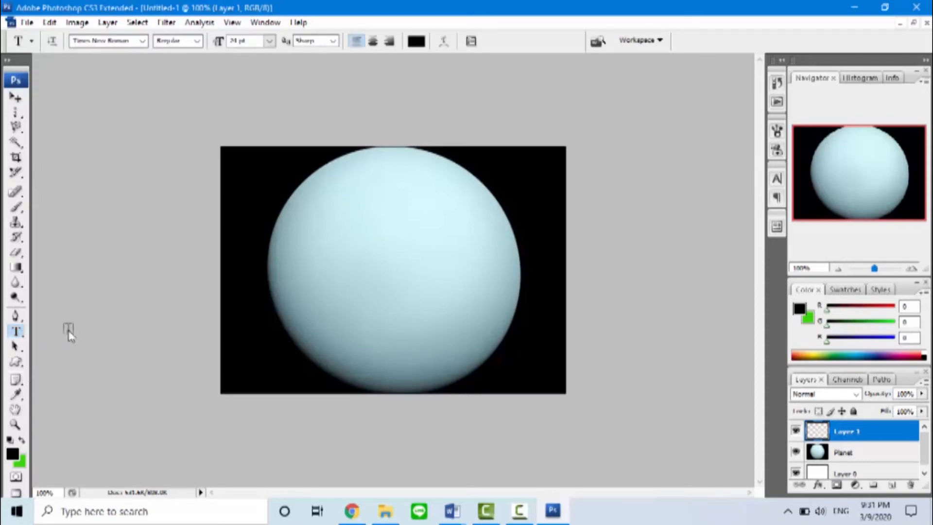
{"action": "left_click", "coordinate": [389, 273]}
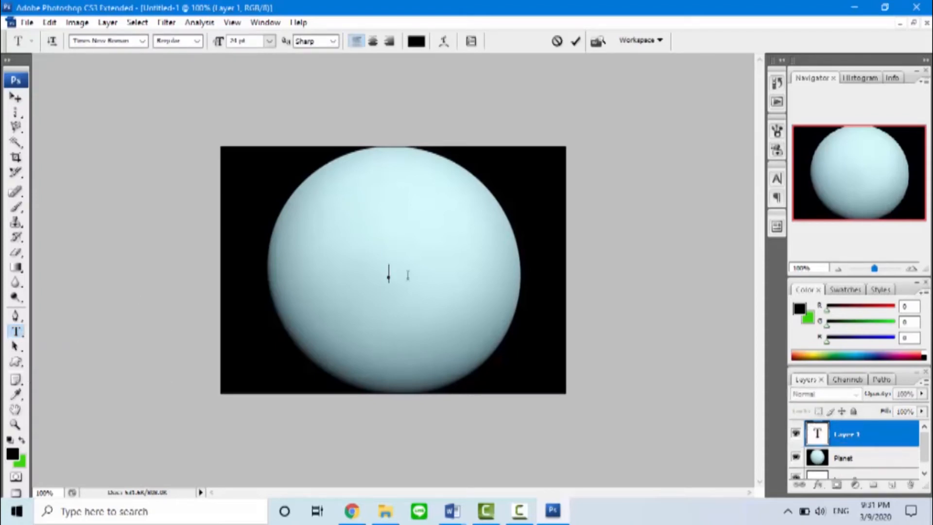
{"action": "type", "text": "Planet Uranus"}
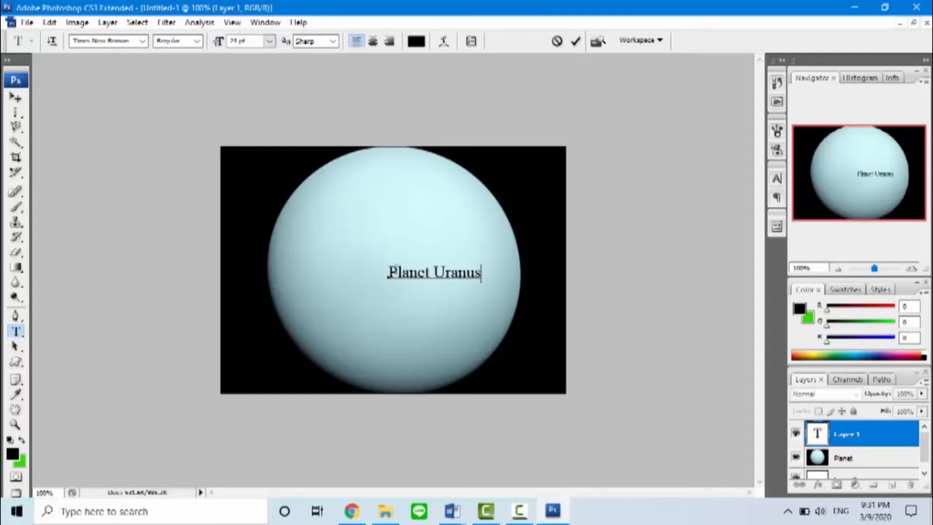
Step: Change the title text's font to Tw Cen MT Condensed Extra Bold
{"action": "left_click_drag", "start_coordinate": [388, 273], "coordinate": [486, 280]}
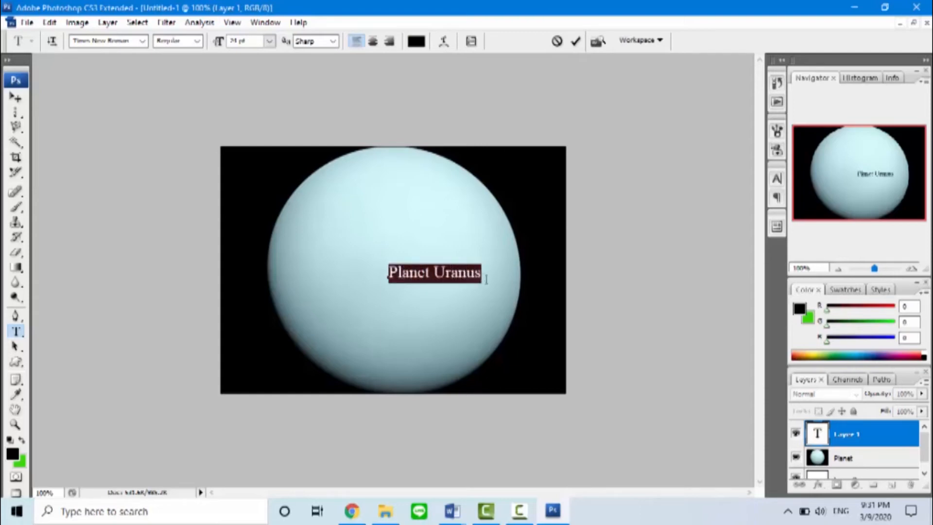
{"action": "left_click", "coordinate": [142, 41]}
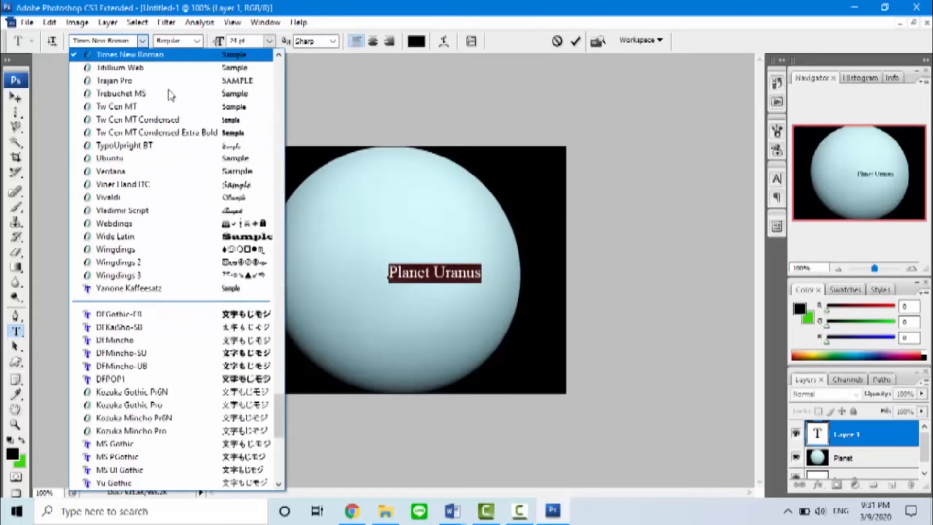
{"action": "left_click", "coordinate": [195, 133]}
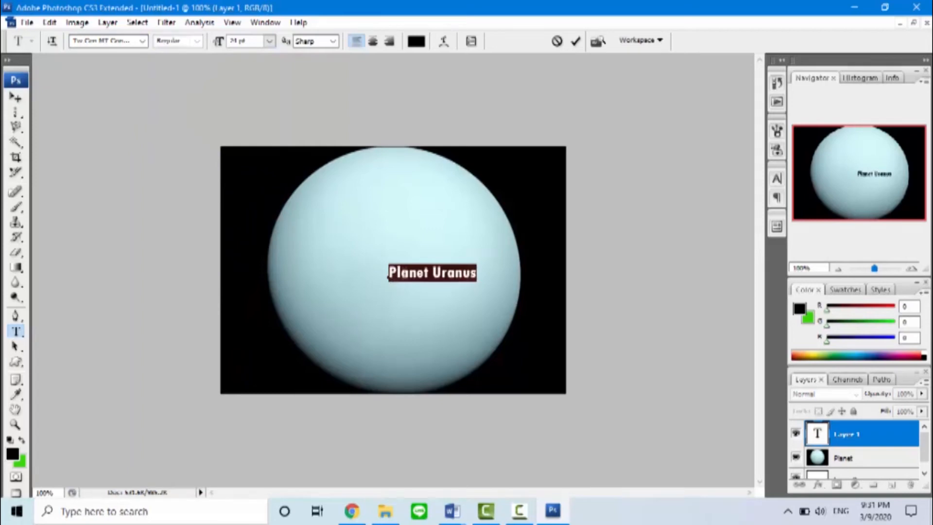
Step: Move the "Planet Uranus" title text to the centre of the planet
{"action": "left_click", "coordinate": [16, 97]}
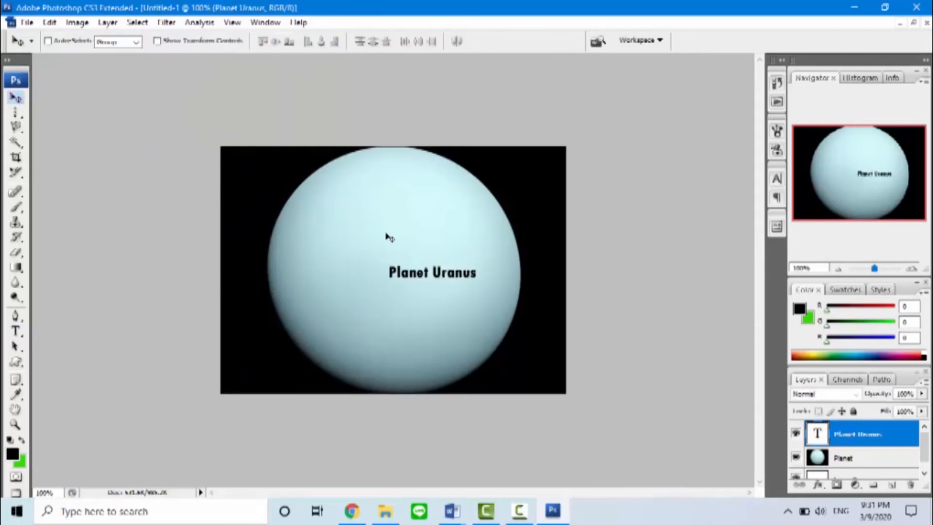
{"action": "left_click_drag", "start_coordinate": [413, 278], "coordinate": [390, 274]}
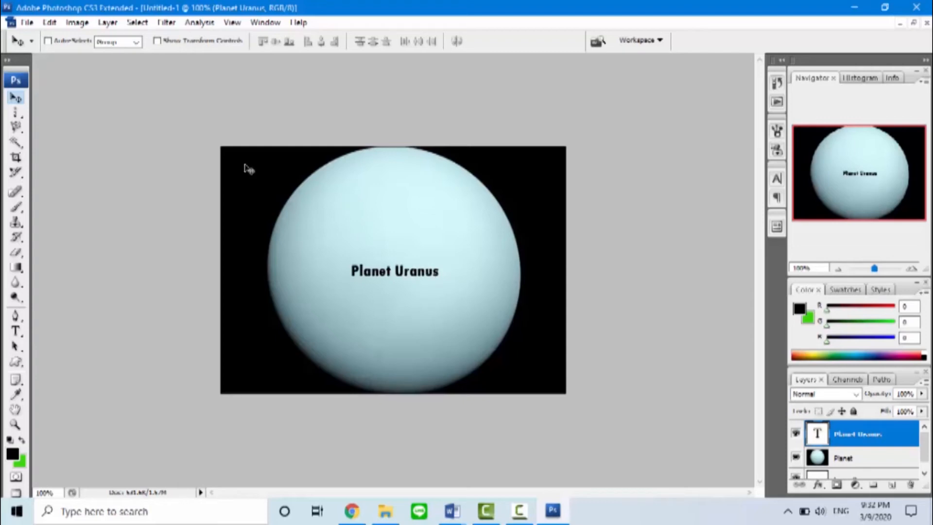
Step: Enlarge the title text to 60 pt and recentre it on the planet
{"action": "double_click", "coordinate": [812, 437]}
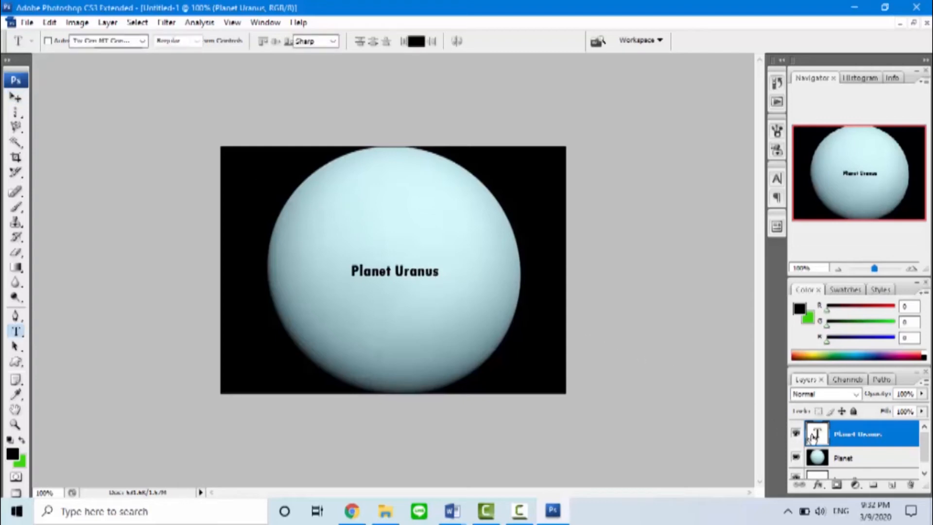
{"action": "left_click", "coordinate": [270, 44]}
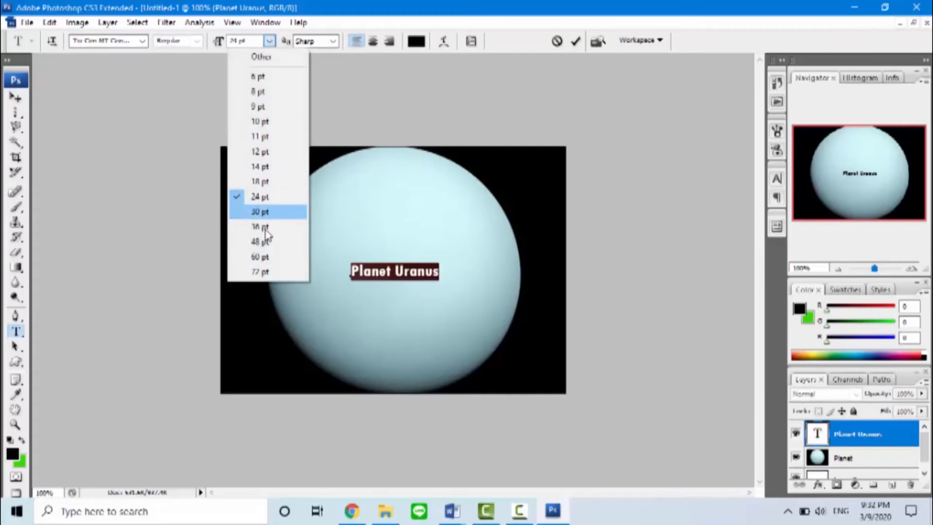
{"action": "left_click", "coordinate": [263, 255]}
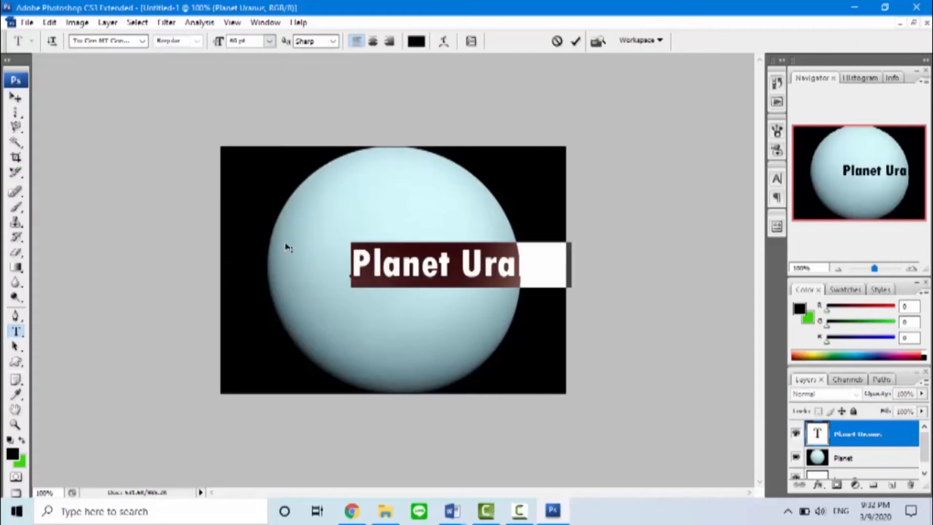
{"action": "left_click", "coordinate": [15, 97]}
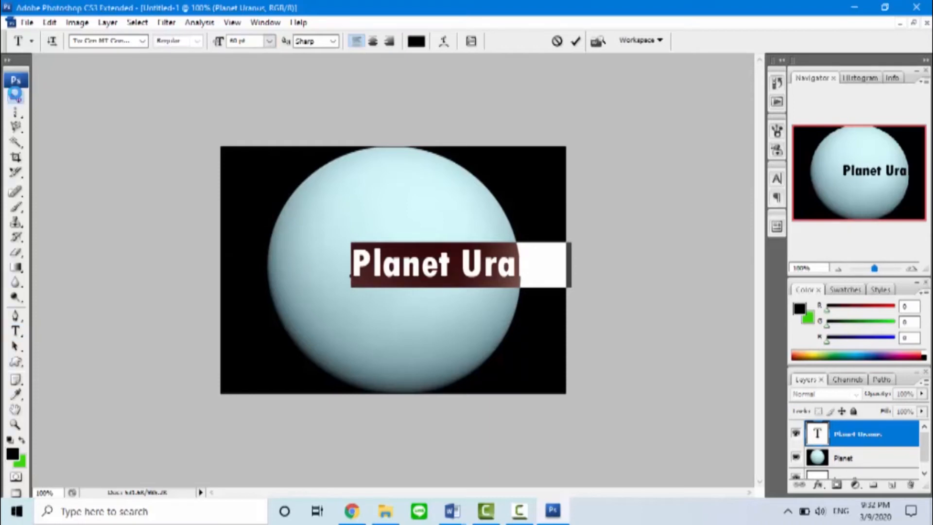
{"action": "left_click_drag", "start_coordinate": [390, 265], "coordinate": [324, 269]}
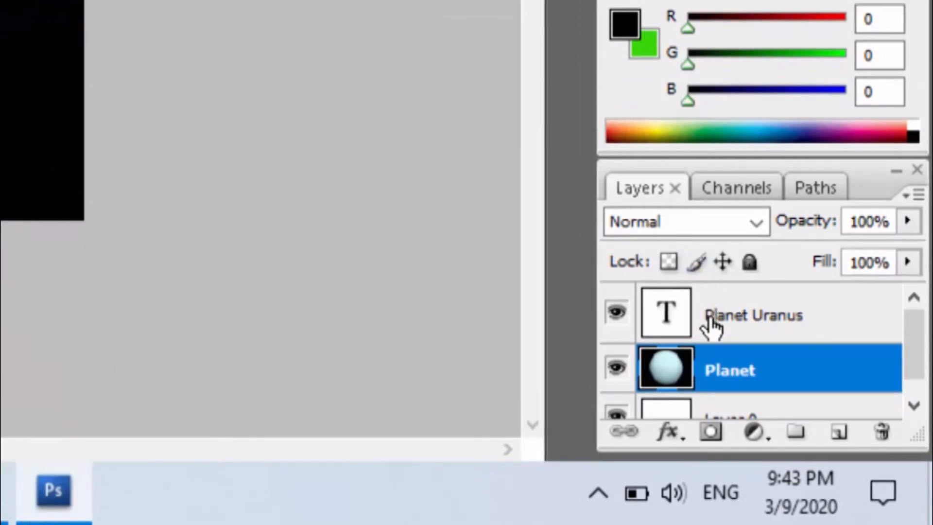
Step: Move the Planet layer above the title layer and then back below it
{"action": "left_click_drag", "start_coordinate": [708, 371], "coordinate": [704, 303]}
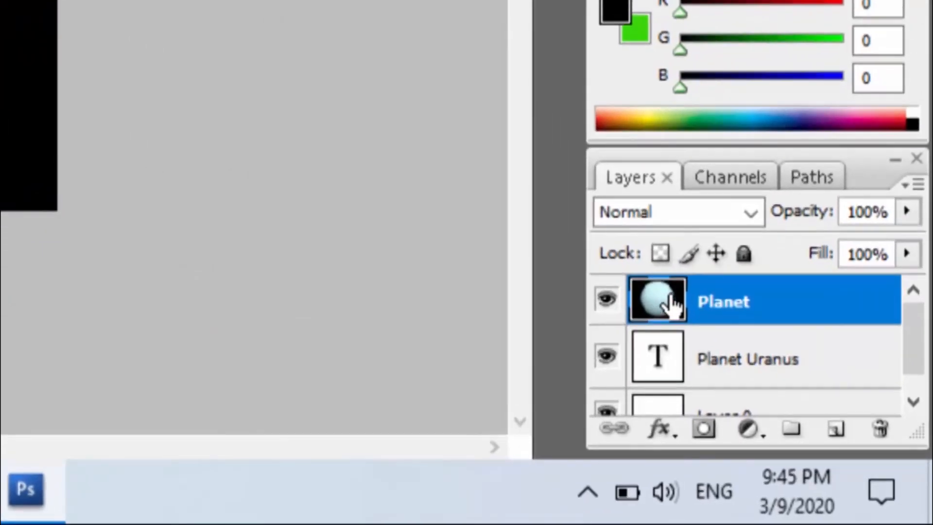
{"action": "left_click_drag", "start_coordinate": [673, 304], "coordinate": [707, 406]}
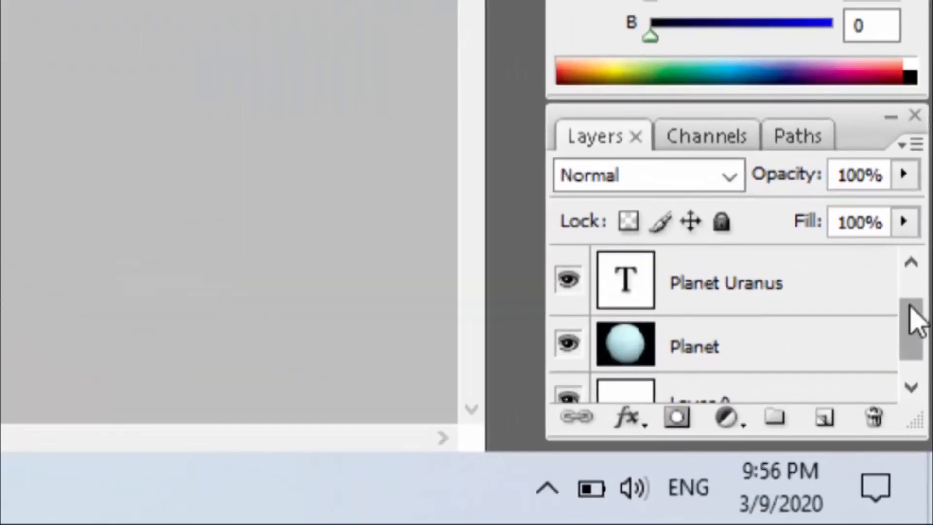
Step: Delete the empty Layer 2 from the layer stack
{"action": "left_click", "coordinate": [911, 265]}
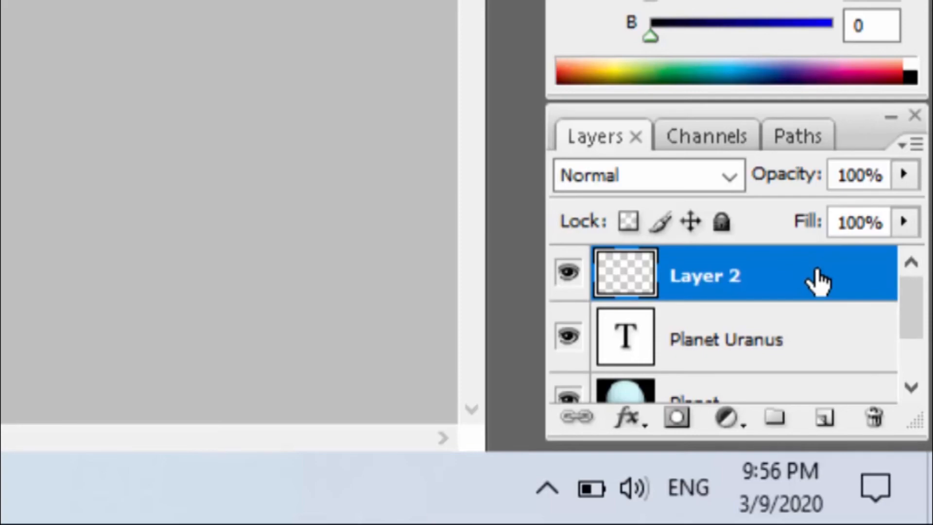
{"action": "left_click", "coordinate": [874, 418]}
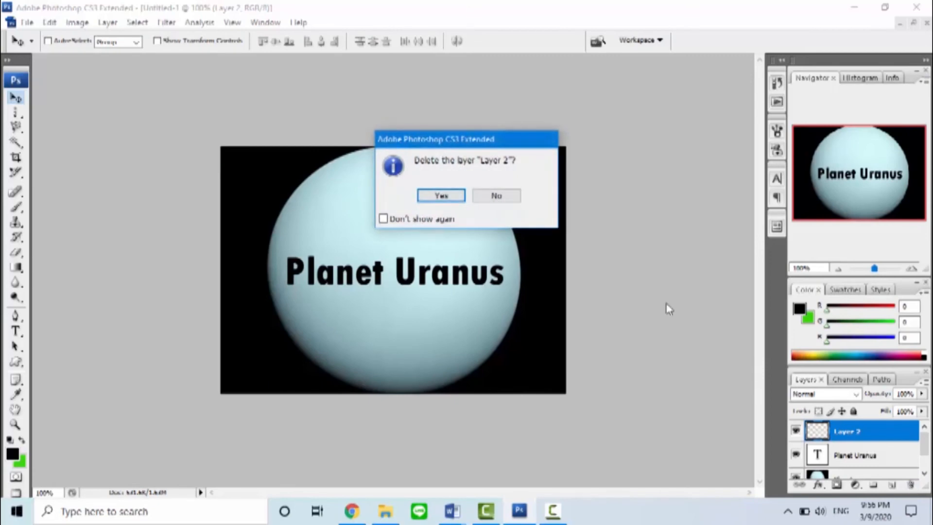
{"action": "left_click", "coordinate": [439, 196]}
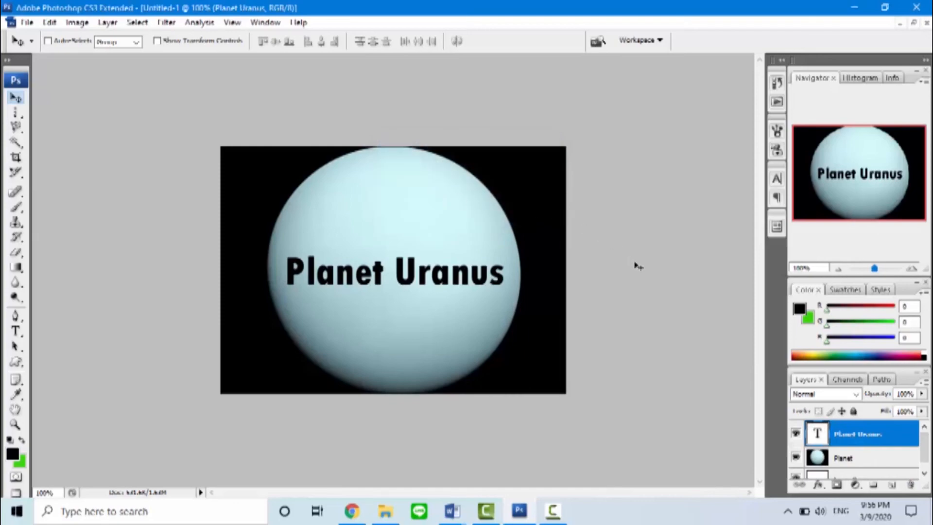
{"action": "key", "text": "ctrl+z"}
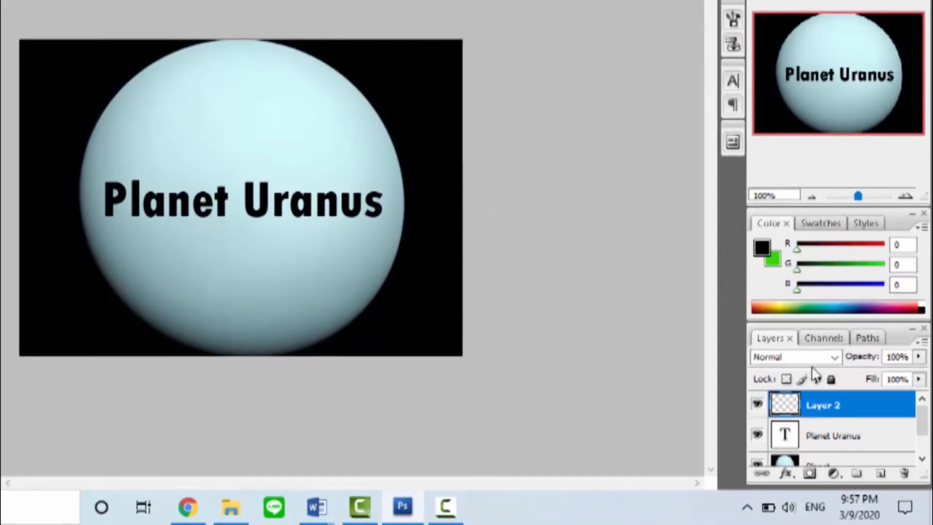
{"action": "right_click", "coordinate": [819, 405]}
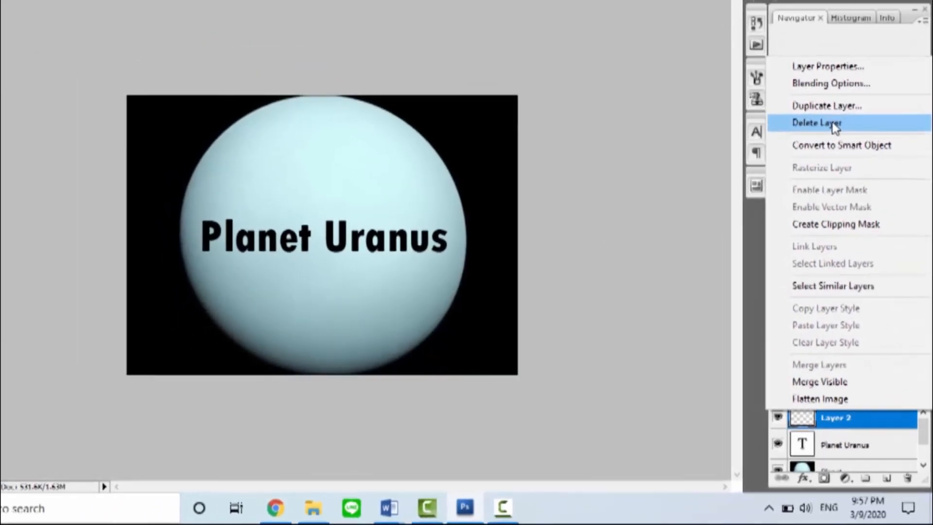
{"action": "left_click", "coordinate": [834, 125]}
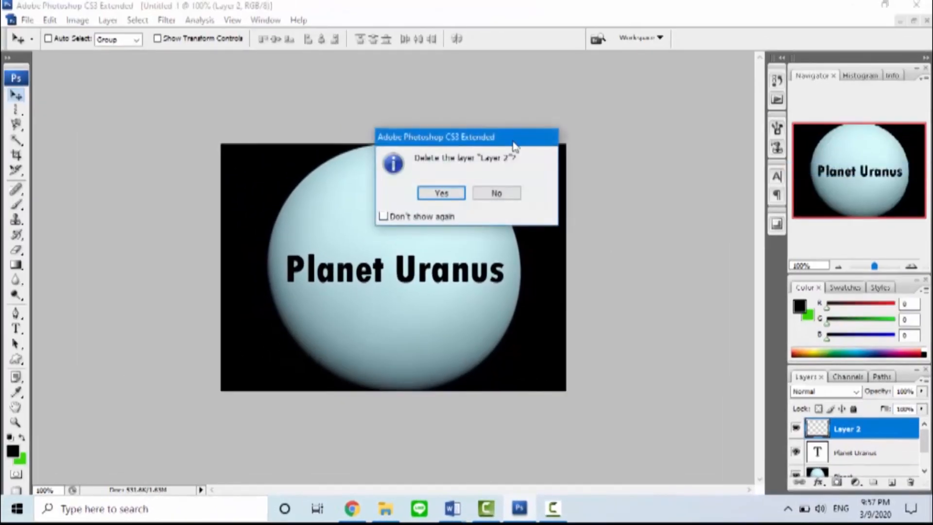
{"action": "left_click", "coordinate": [440, 193]}
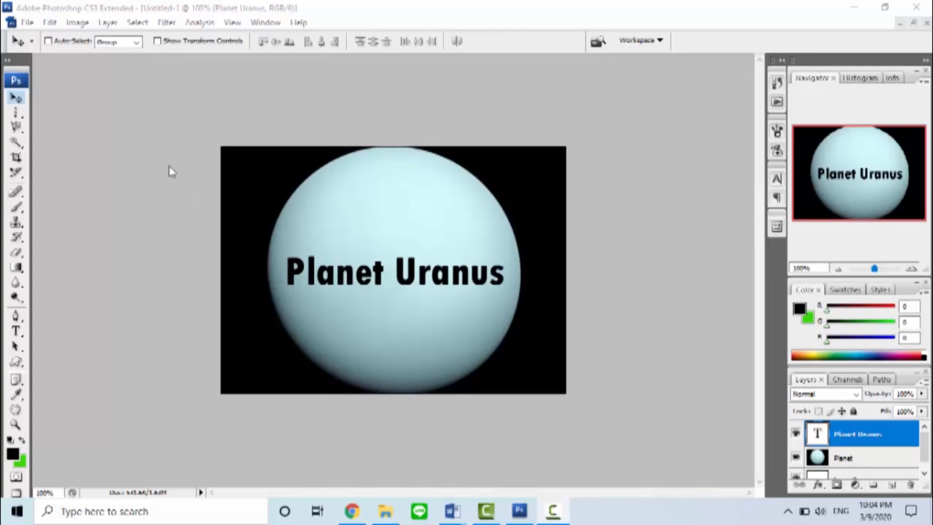
Step: Save the document as Praktikum 2 in Photoshop PSD format inside the PRAKTIKUM DDG folder
{"action": "left_click", "coordinate": [28, 22]}
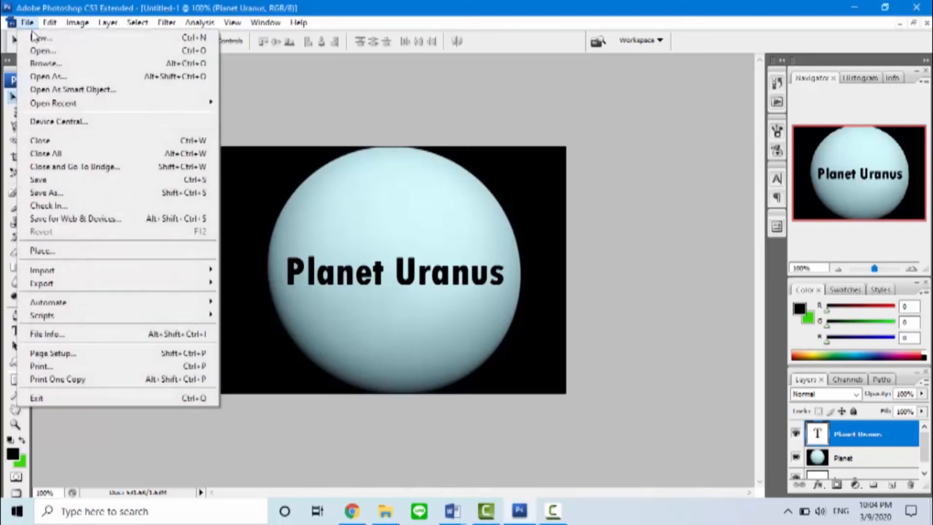
{"action": "left_click", "coordinate": [56, 193]}
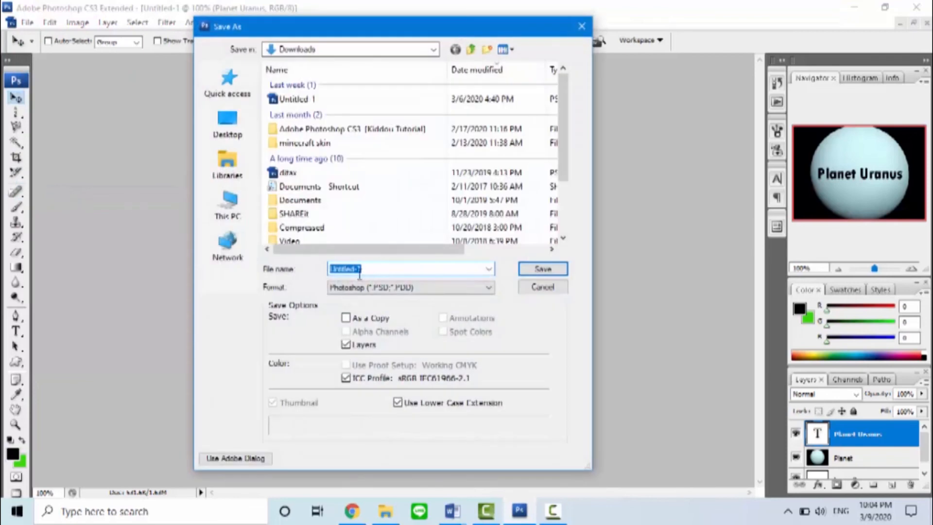
{"action": "left_click", "coordinate": [366, 270]}
{"action": "key", "text": "BackSpace"}
{"action": "key", "text": "BackSpace"}
{"action": "key", "text": "BackSpace"}
{"action": "key", "text": "BackSpace"}
{"action": "key", "text": "BackSpace"}
{"action": "key", "text": "BackSpace"}
{"action": "key", "text": "BackSpace"}
{"action": "key", "text": "BackSpace"}
{"action": "key", "text": "BackSpace"}
{"action": "key", "text": "BackSpace"}
{"action": "type", "text": "Praktikum 2"}
{"action": "left_click", "coordinate": [437, 287]}
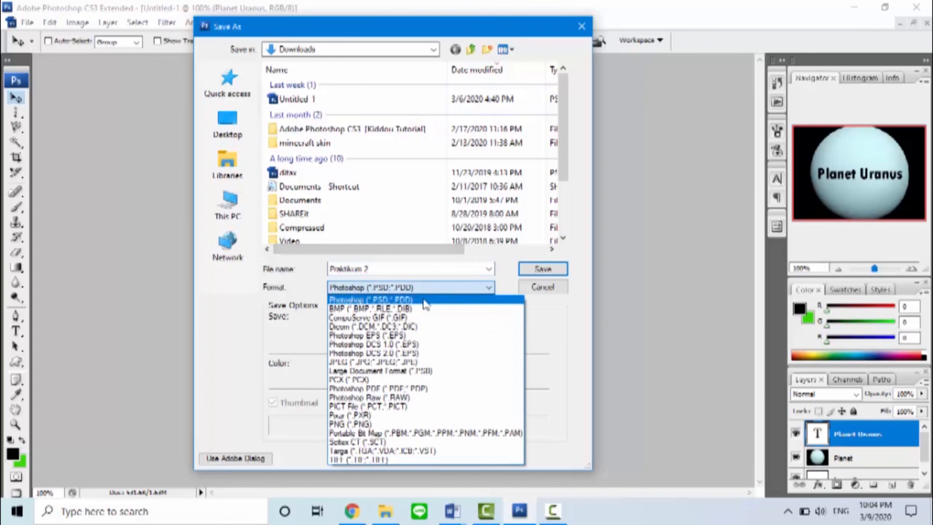
{"action": "left_click", "coordinate": [418, 301]}
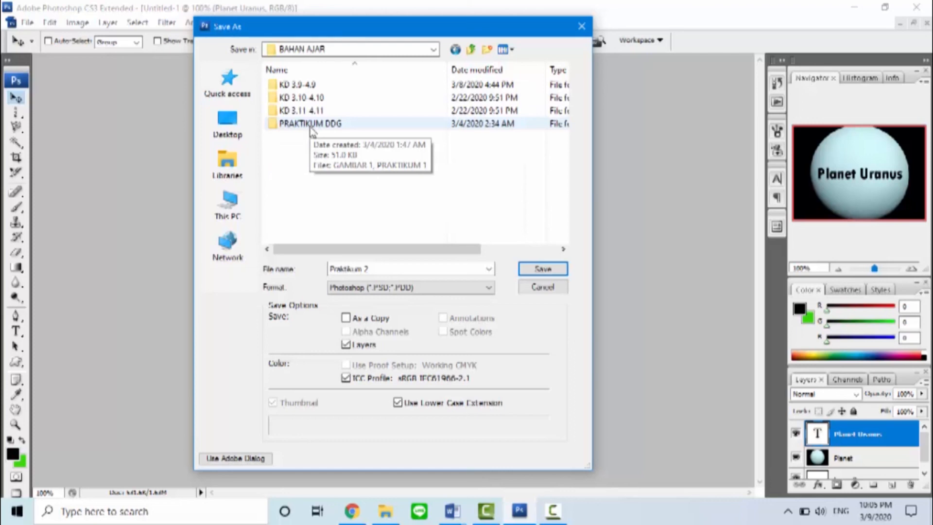
{"action": "double_click", "coordinate": [311, 124]}
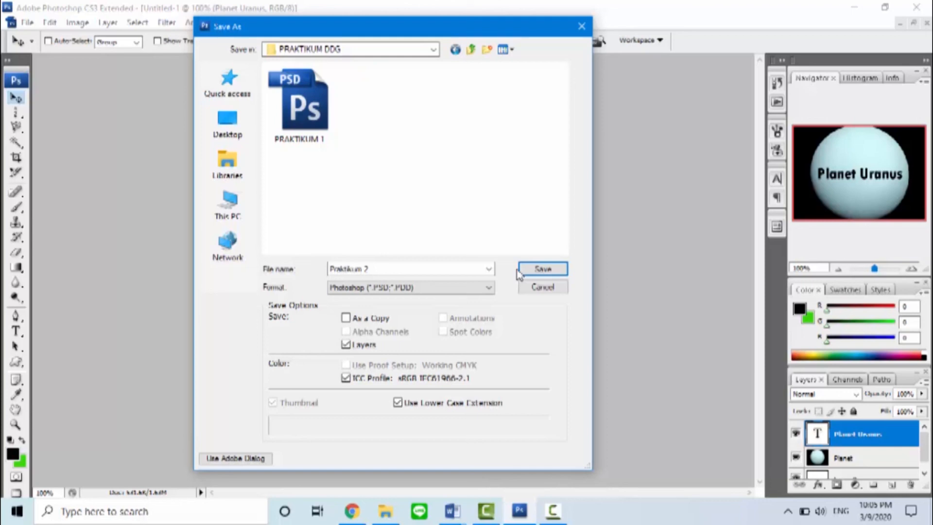
{"action": "left_click", "coordinate": [550, 268]}
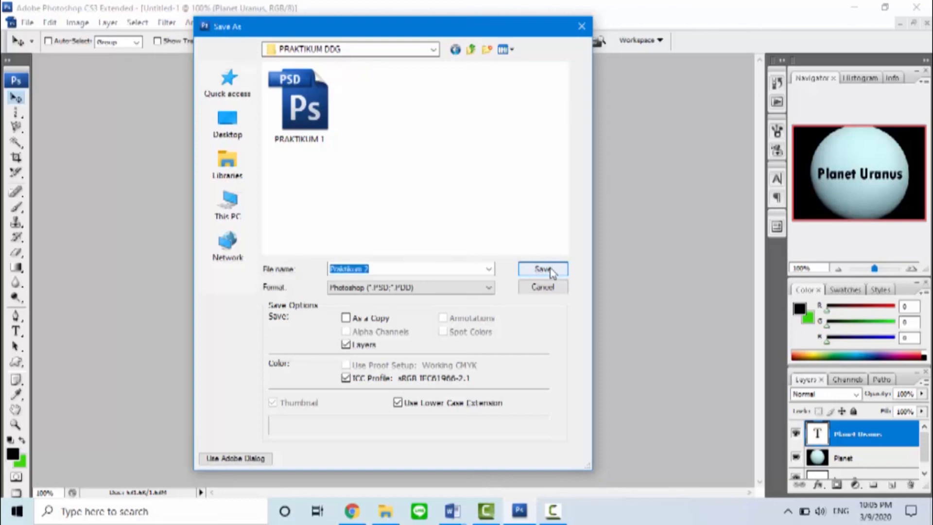